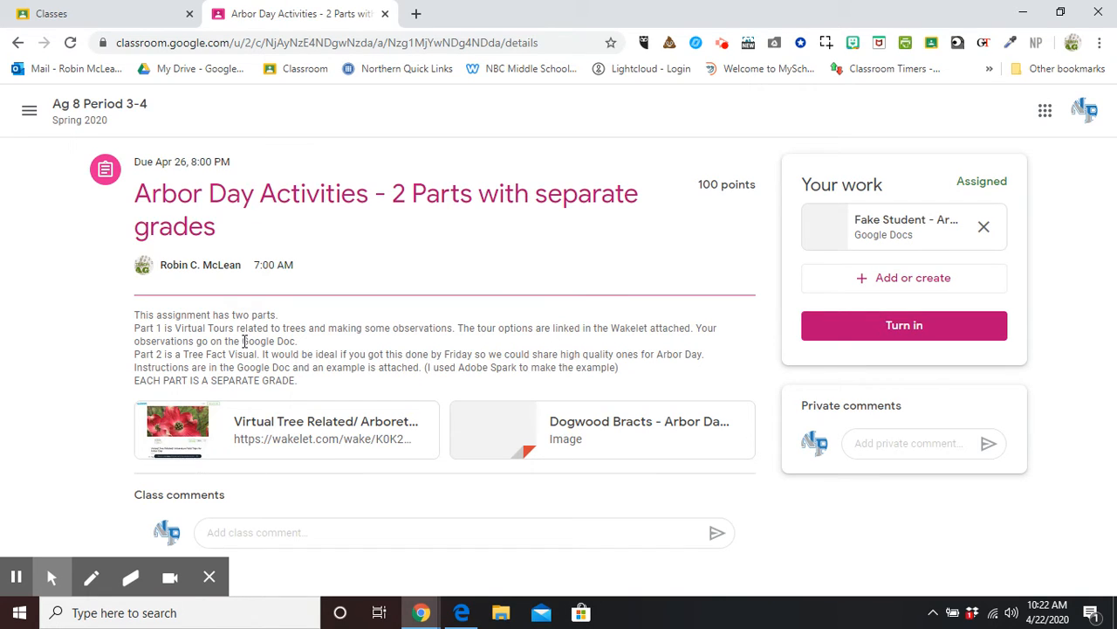
Create a new Google Drawings attachment on the assignment work and open it in its own tab.
click(916, 279)
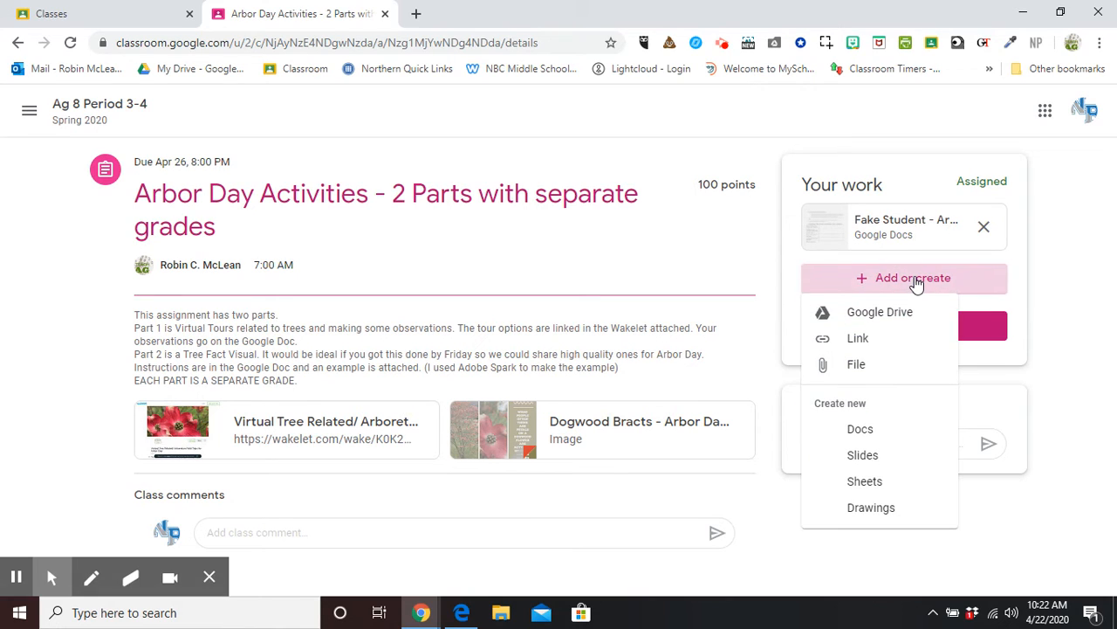
click(873, 509)
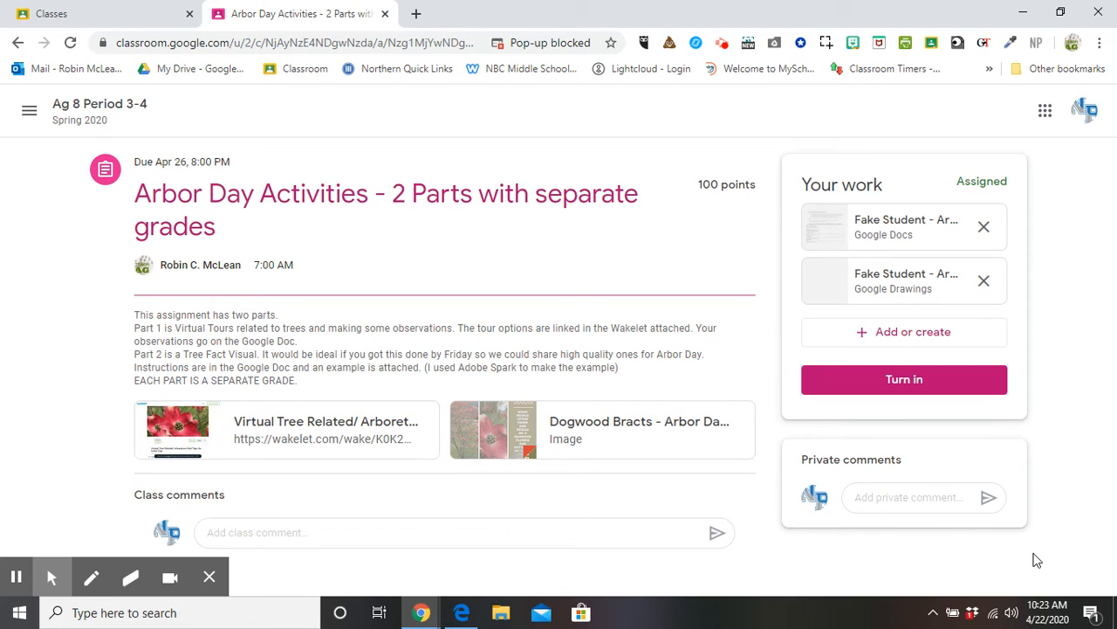
click(905, 290)
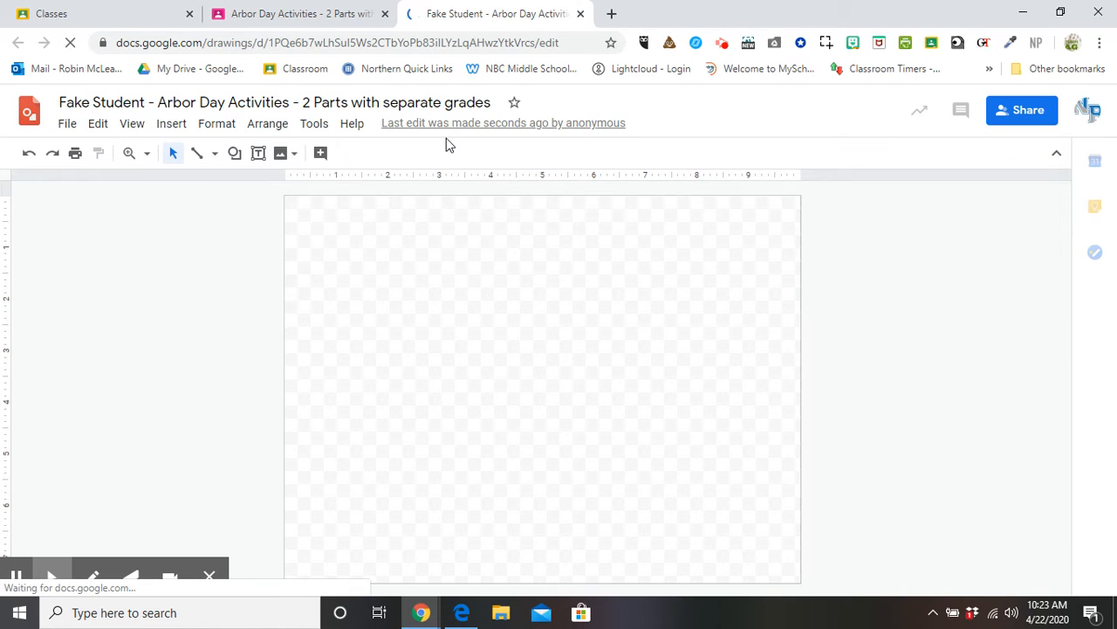
Upload the Dogwood Tree photo from the computer onto the canvas and deselect it.
click(280, 155)
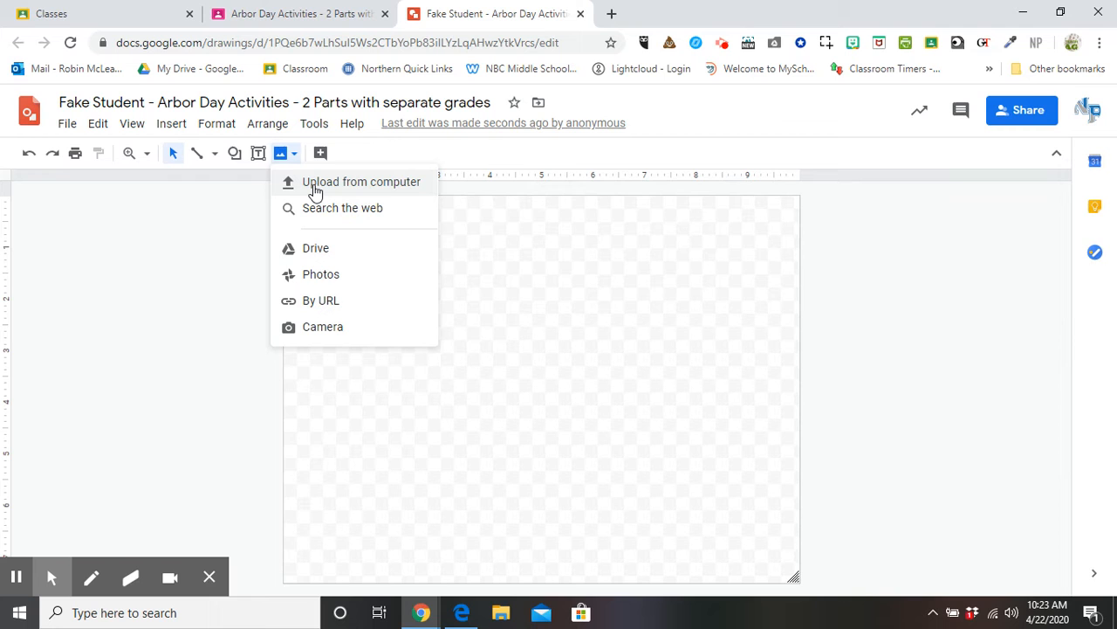
click(315, 185)
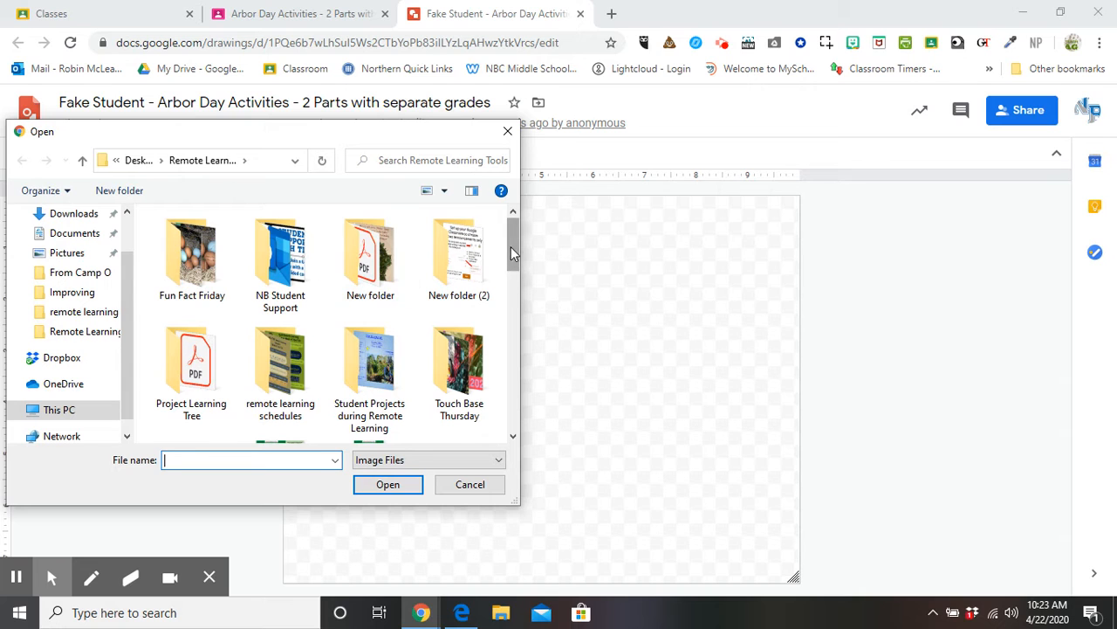
drag(510, 246, 515, 314)
click(486, 316)
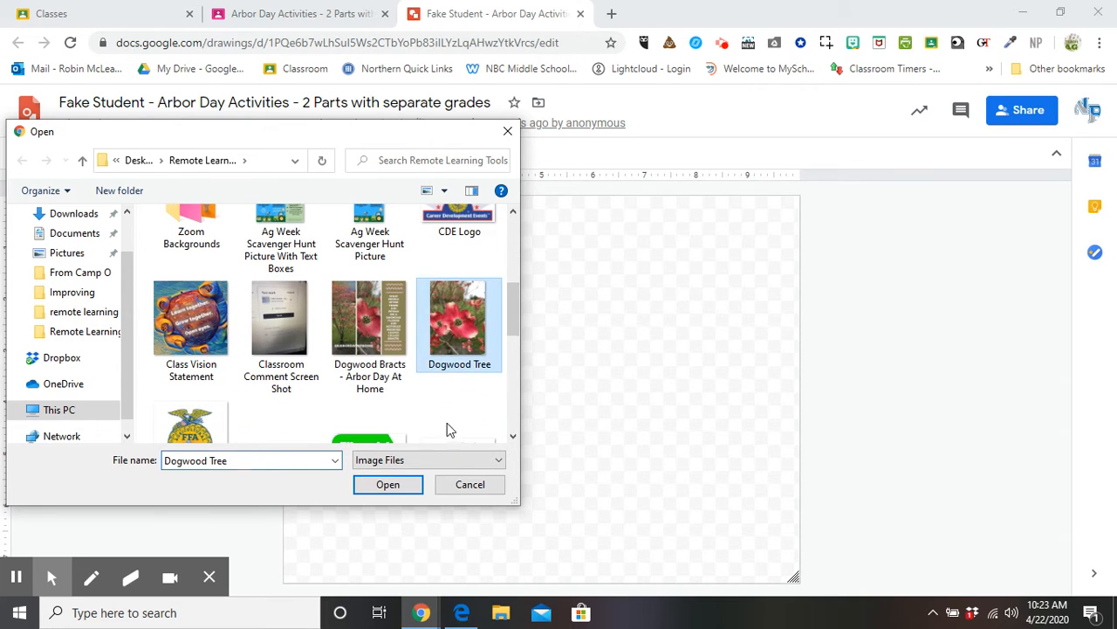
click(387, 485)
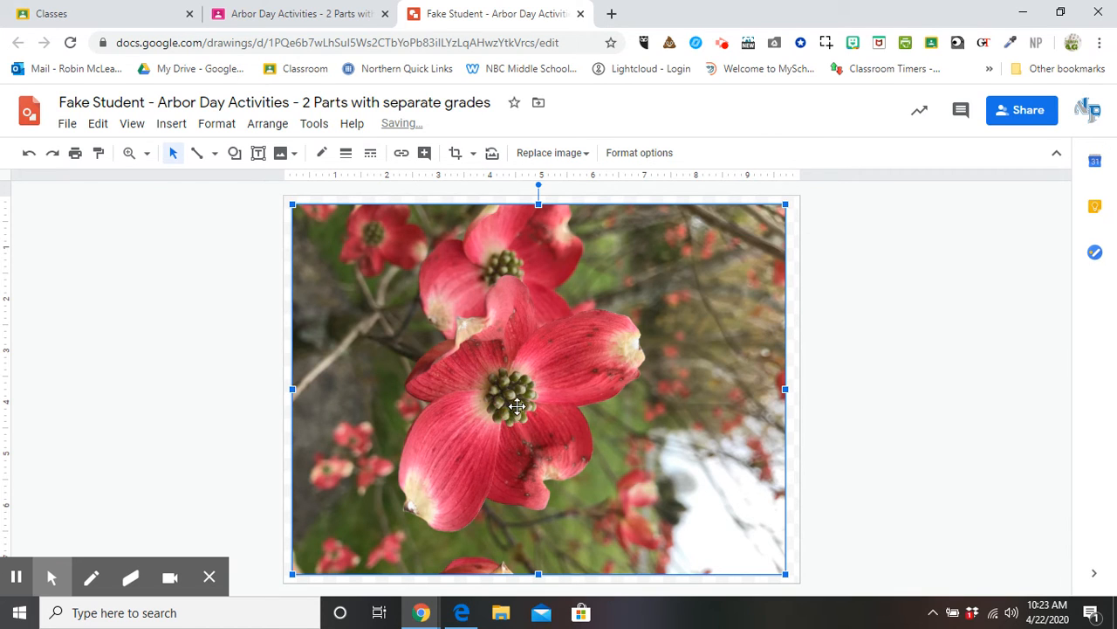
click(65, 126)
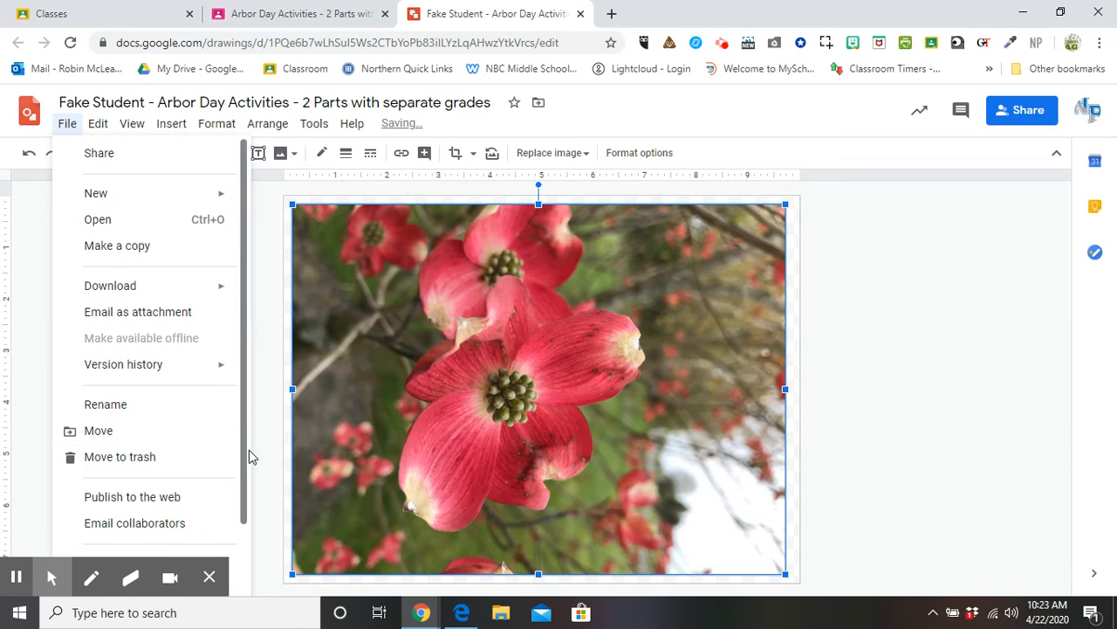
drag(245, 450, 258, 545)
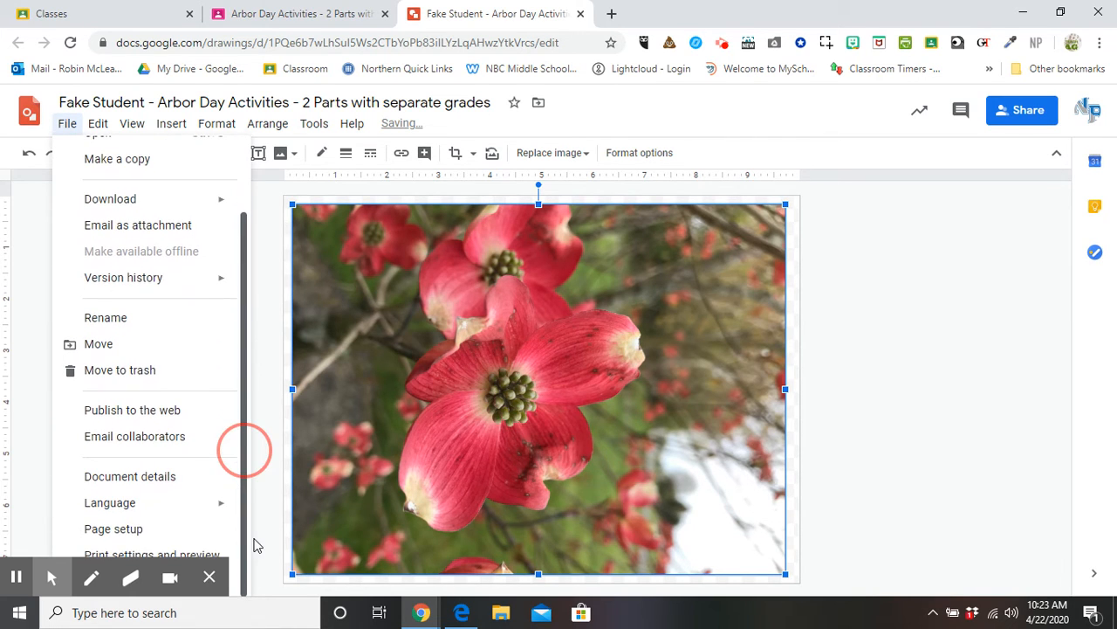
click(271, 219)
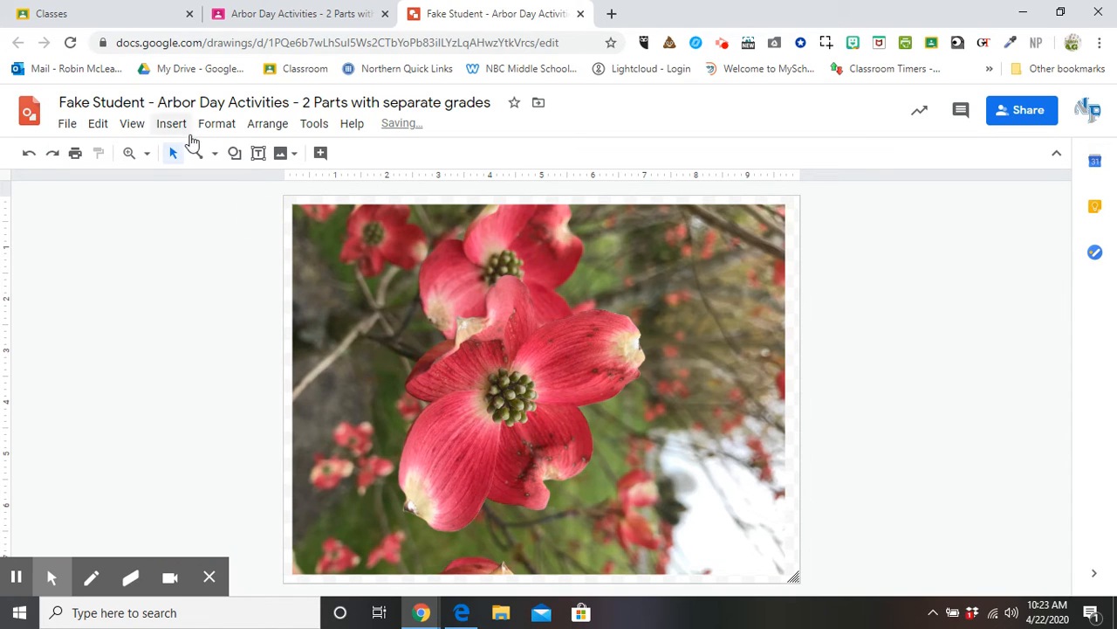
click(258, 154)
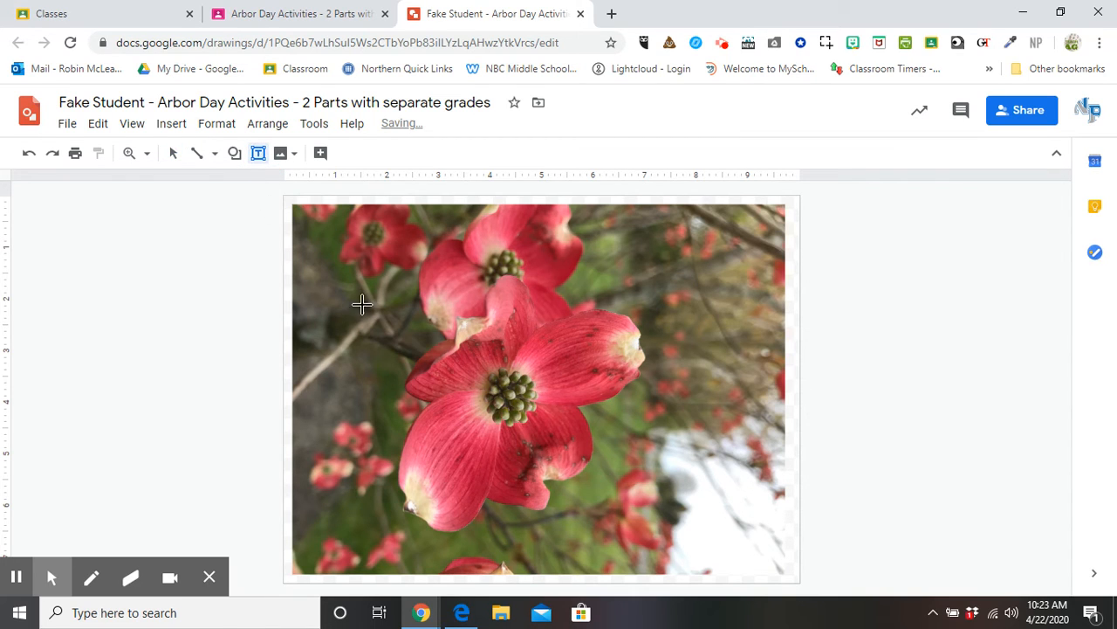
Draw a text box over the photo and paste 'Did you know that there are 50 species of Dogwood trees?'.
drag(377, 327, 729, 403)
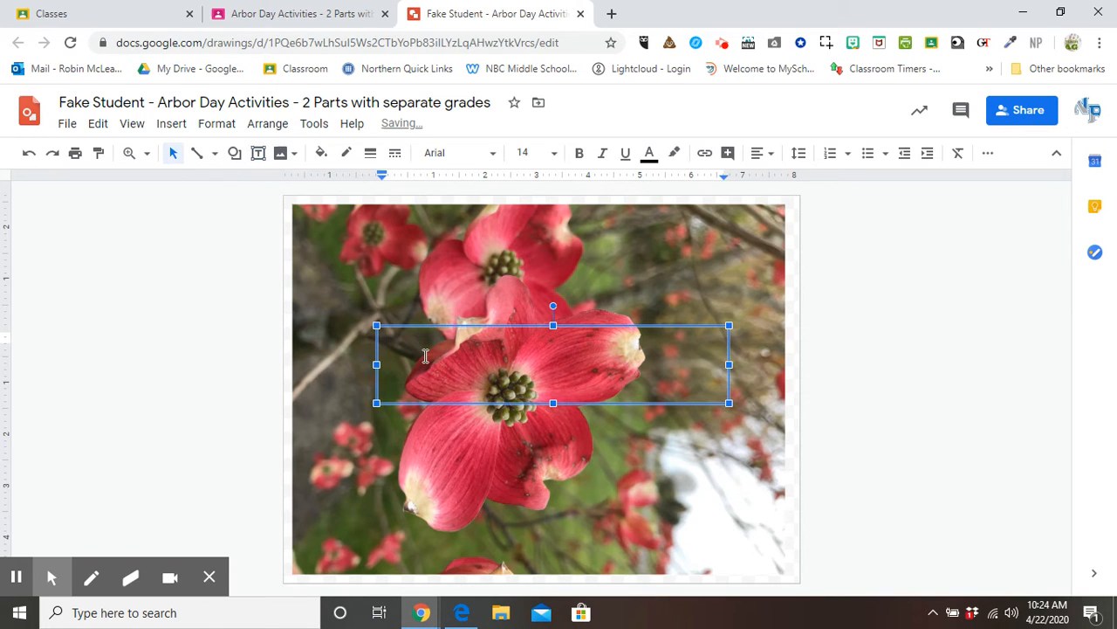
text(Did you know that there are 50 species of Dogwood trees?)
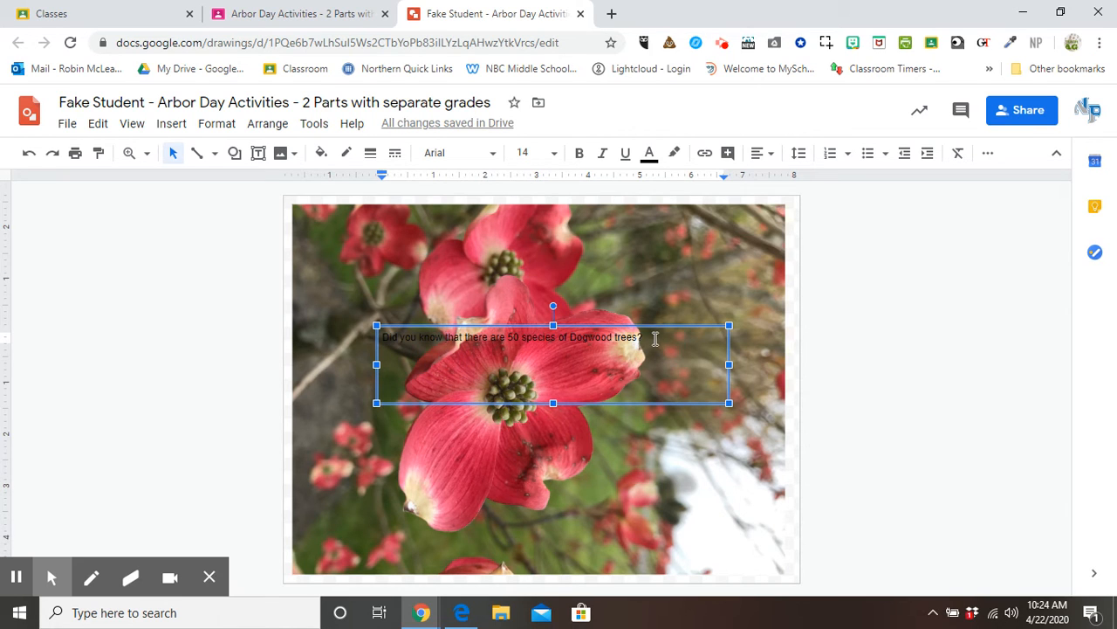
drag(655, 338, 377, 337)
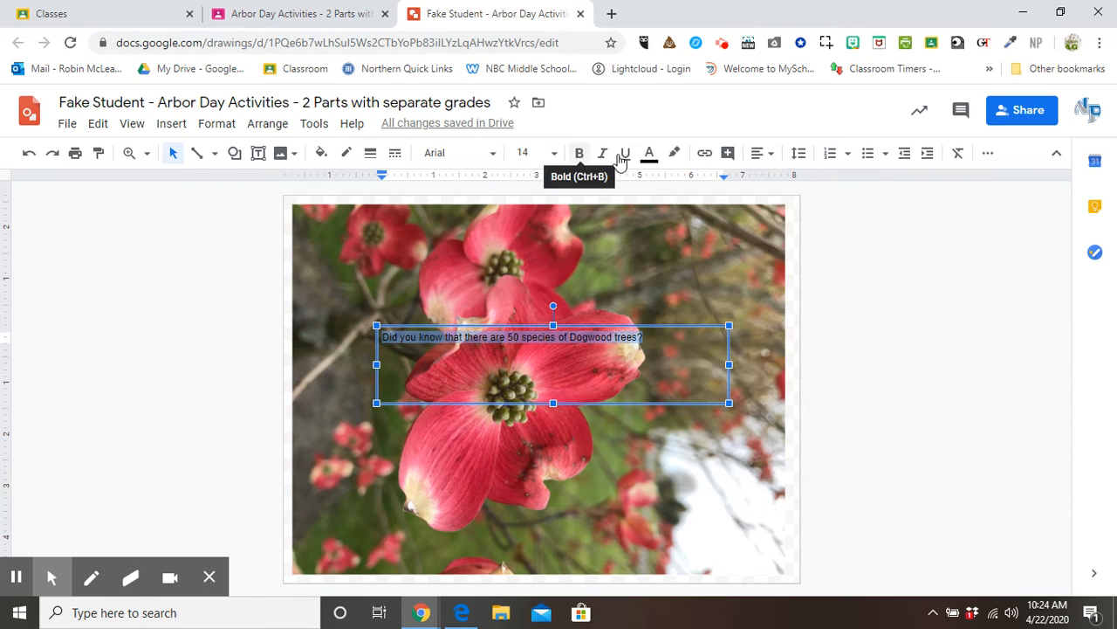
Format the sentence as white, Lobster font, size 48, centred.
click(648, 154)
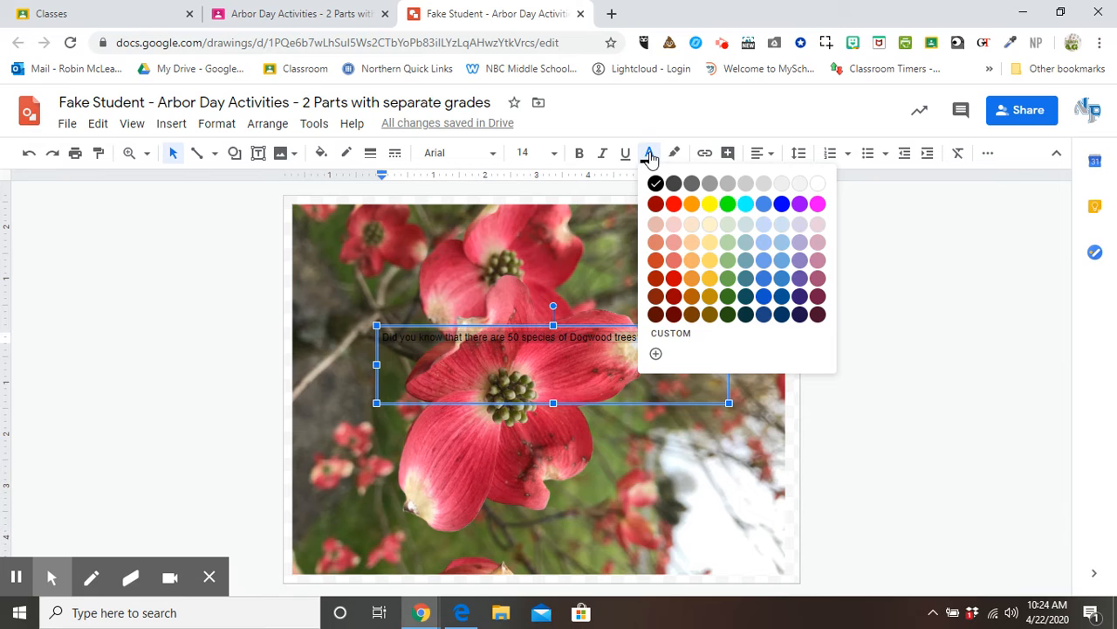
click(818, 185)
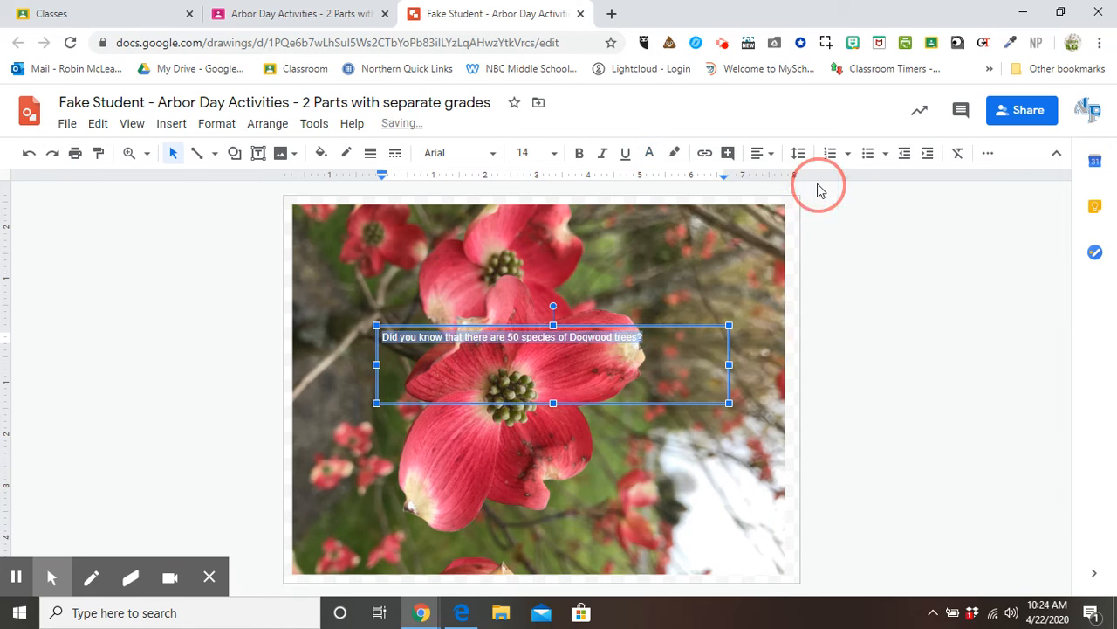
click(461, 155)
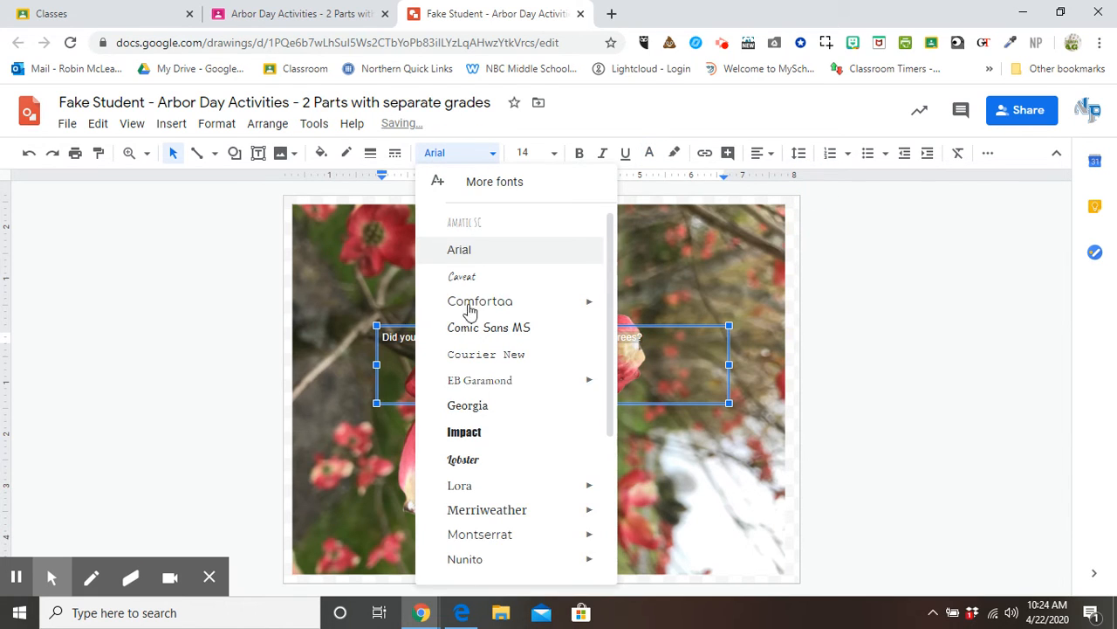
click(472, 459)
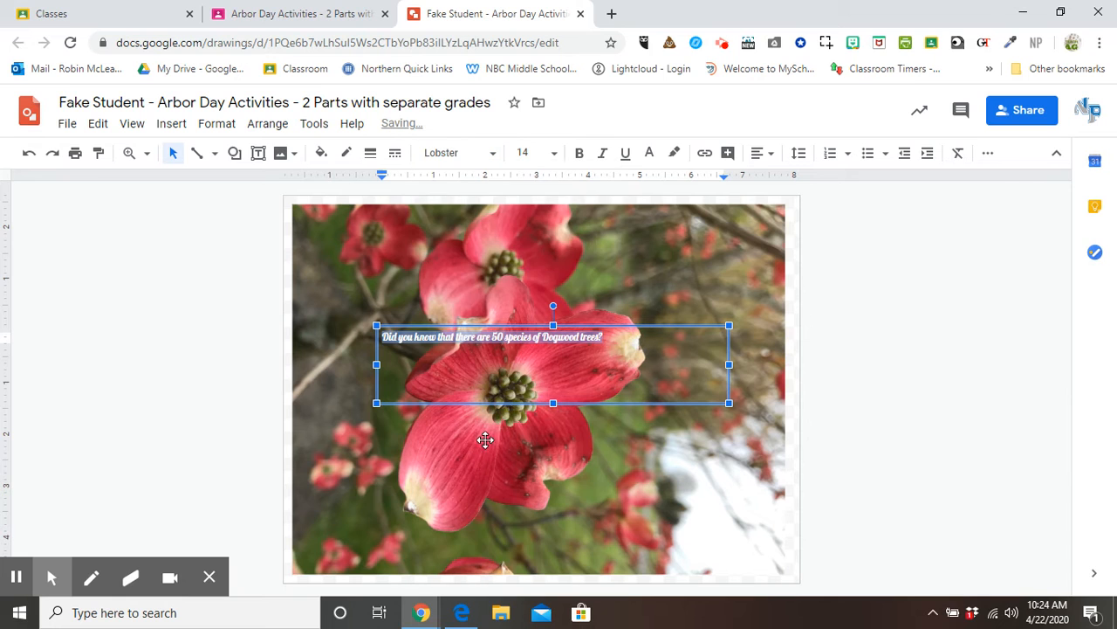
click(539, 154)
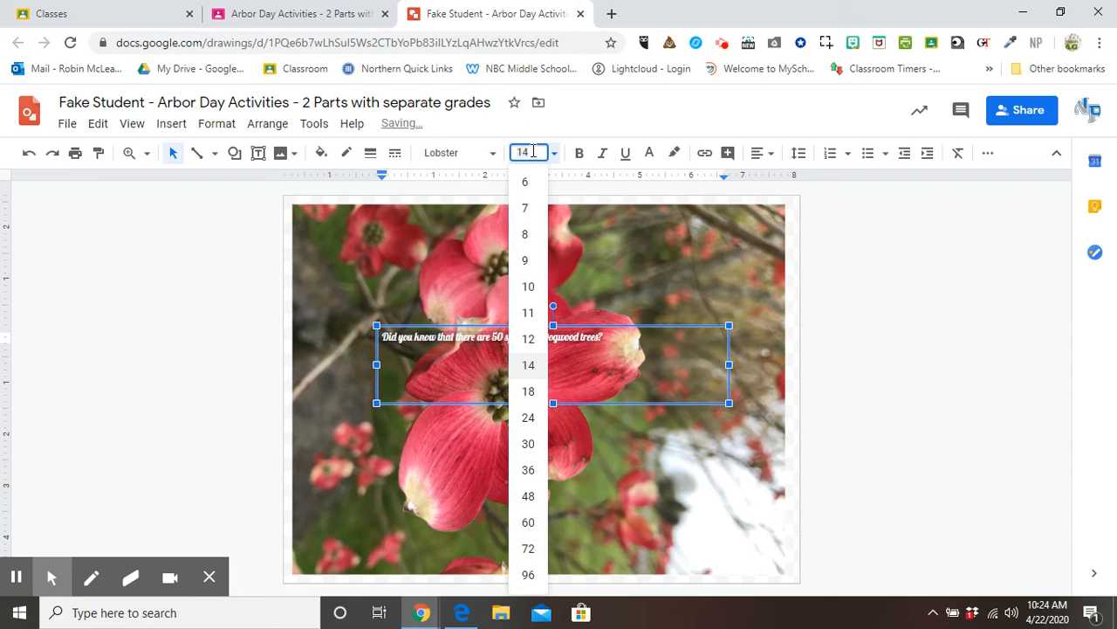
click(527, 497)
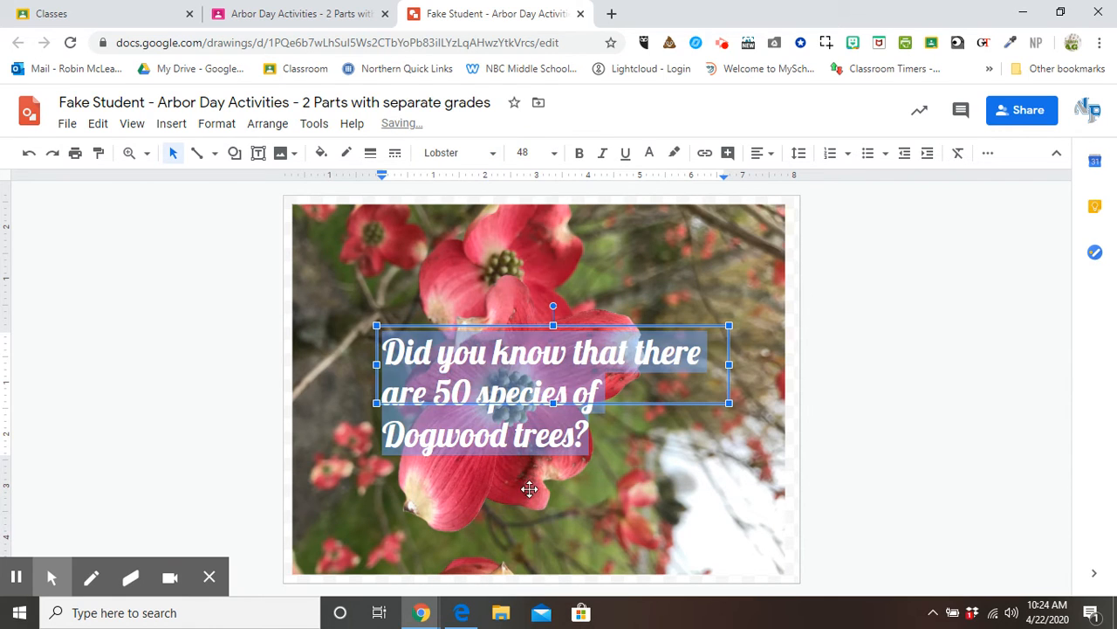
click(757, 155)
click(785, 183)
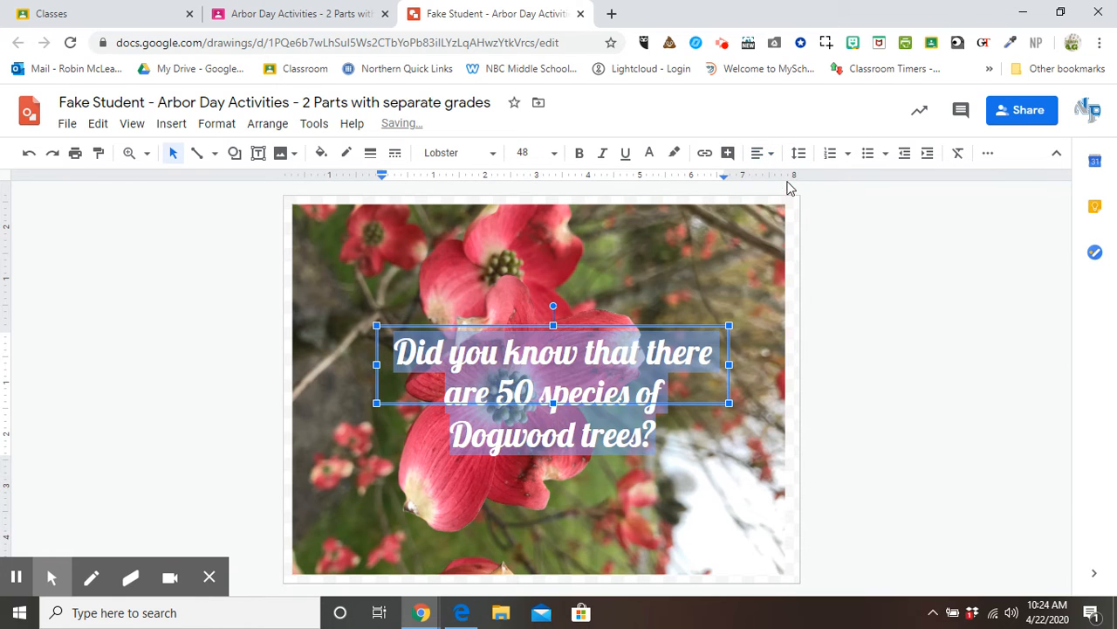
click(379, 368)
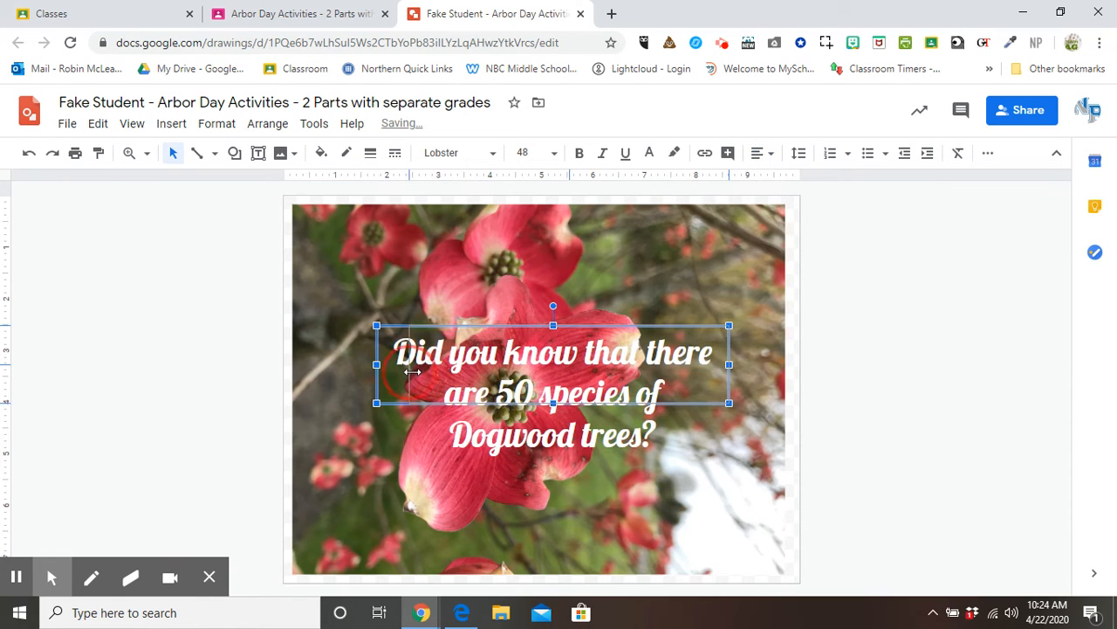
Narrow the fact text box into a thin column at the photo's upper right.
drag(499, 384, 501, 380)
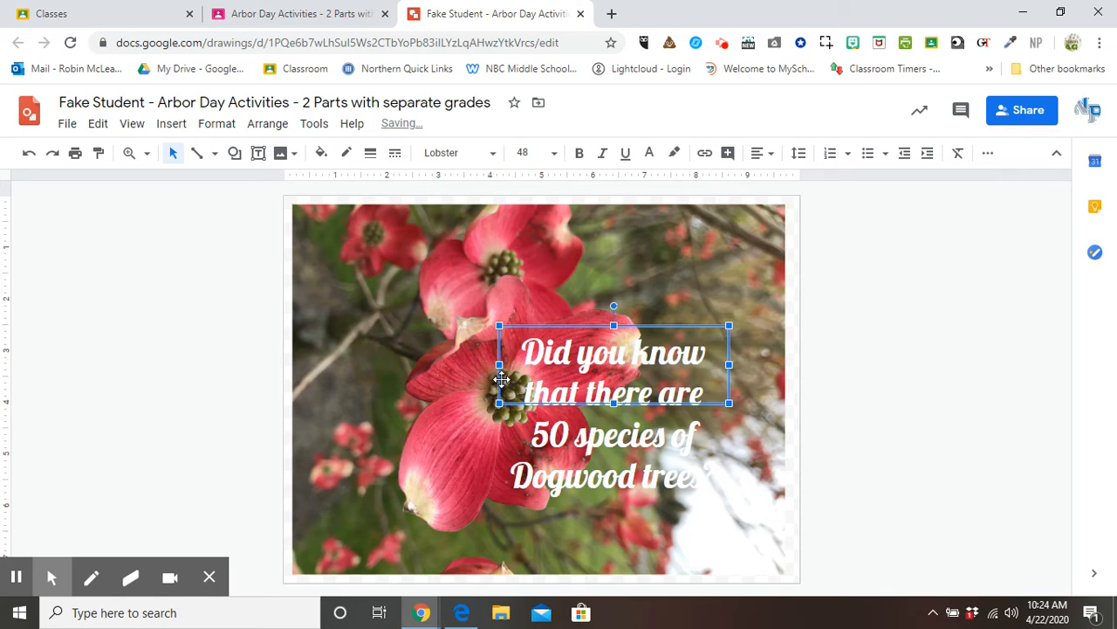
drag(667, 326, 709, 224)
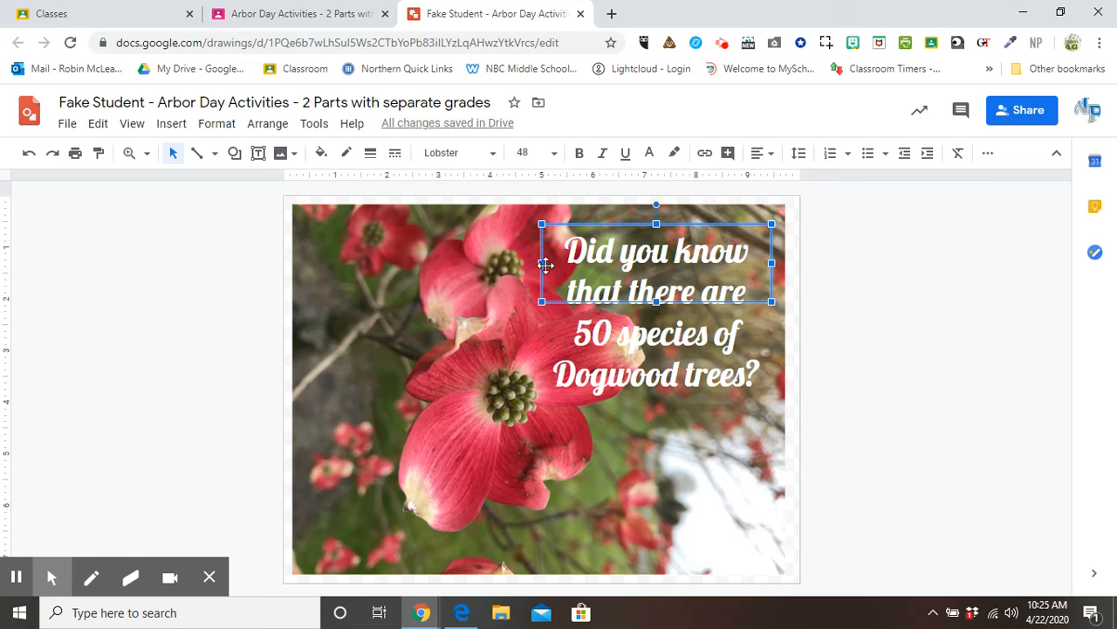
drag(545, 264, 598, 264)
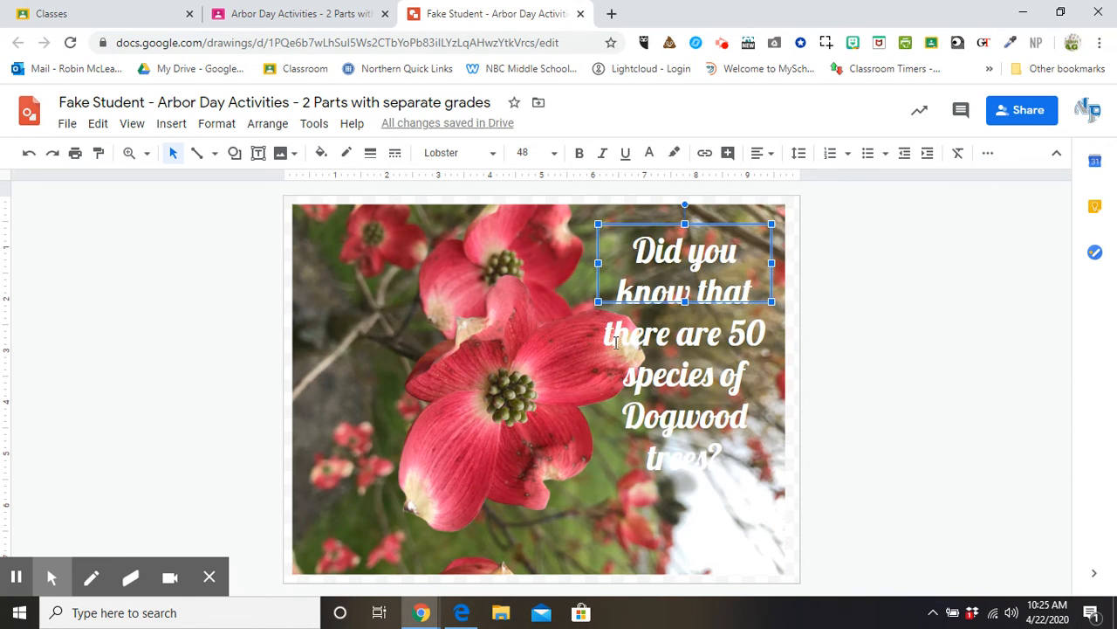
drag(598, 263, 636, 271)
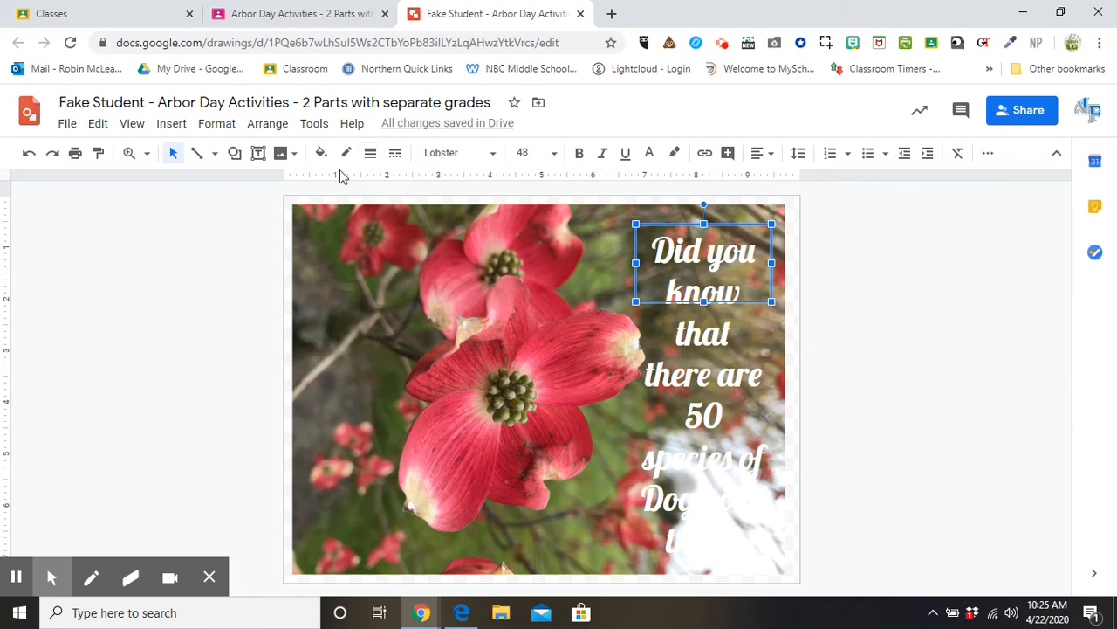
Draw a tall rectangle over the photo's right strip and fill it light red.
click(234, 153)
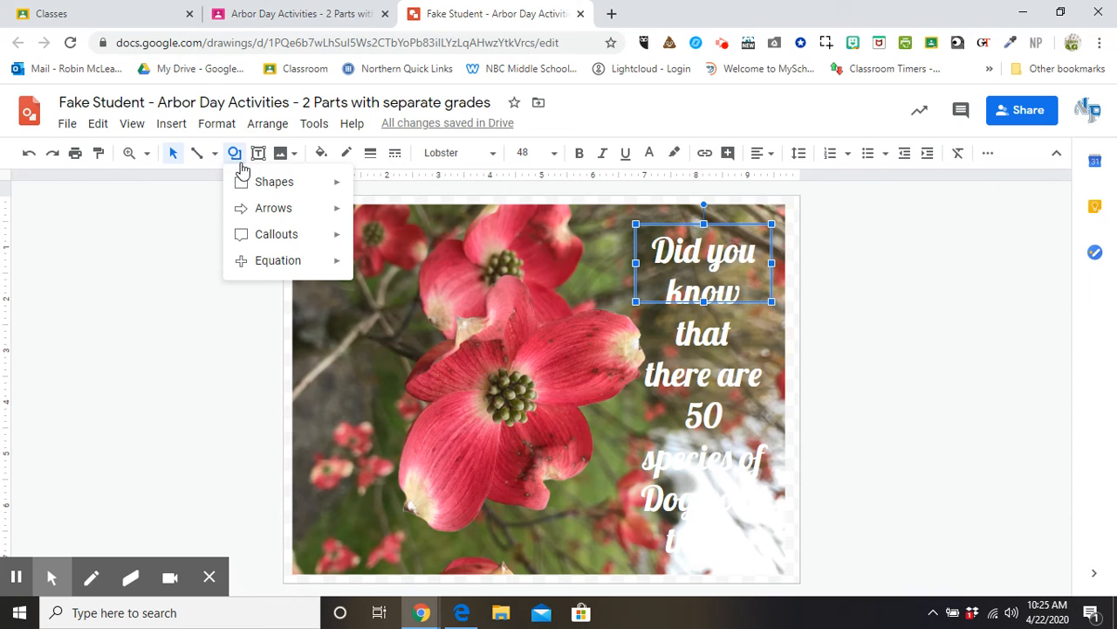
mouse_move(249, 183)
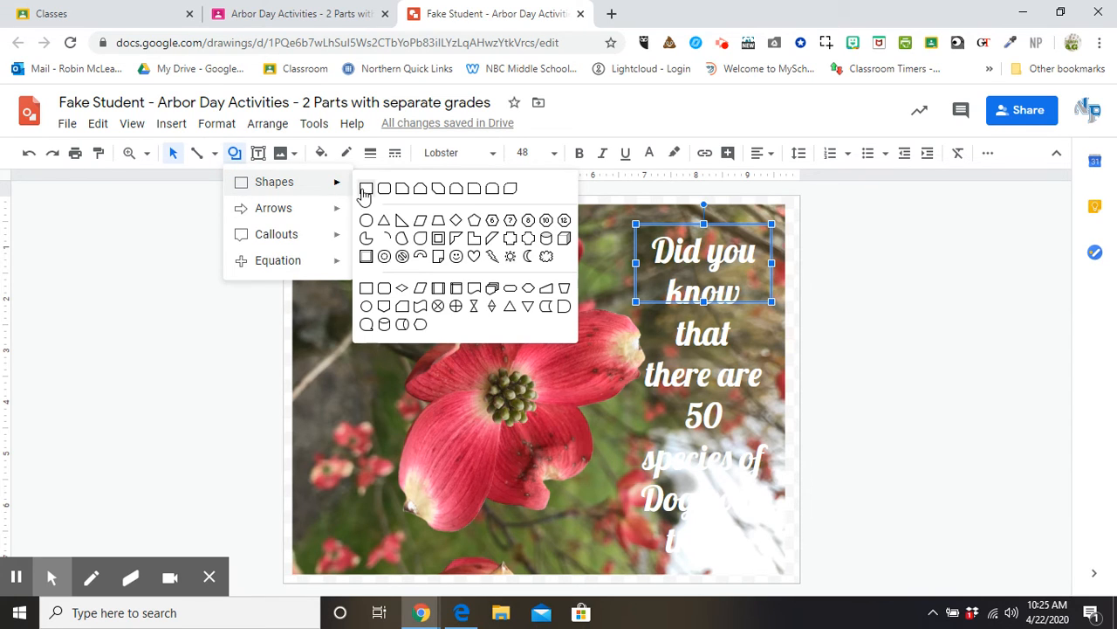
click(365, 189)
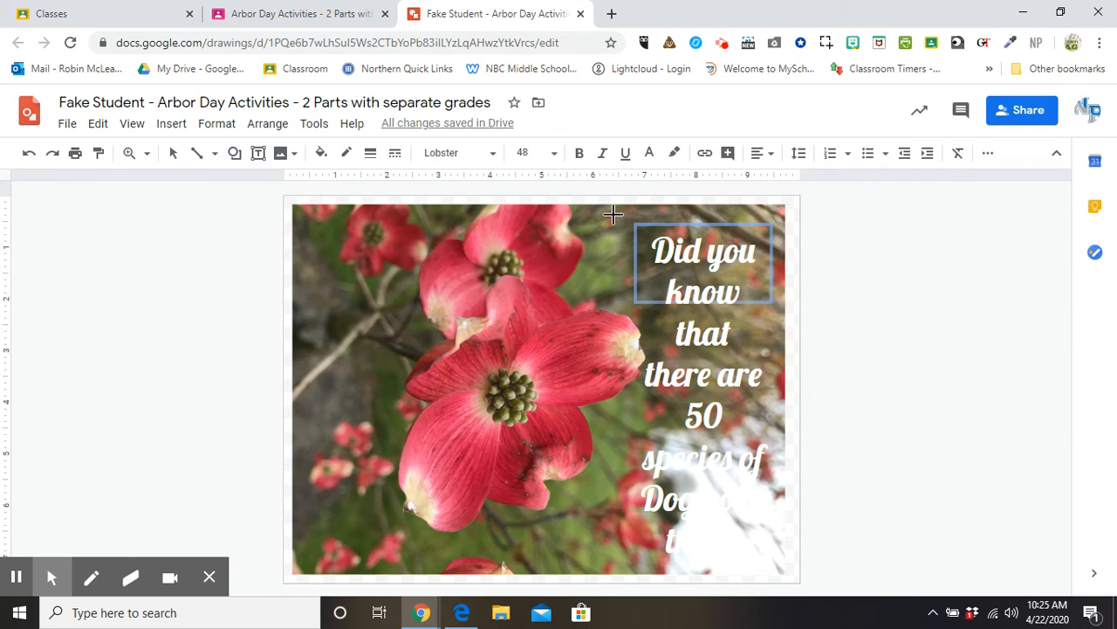
drag(614, 216, 786, 565)
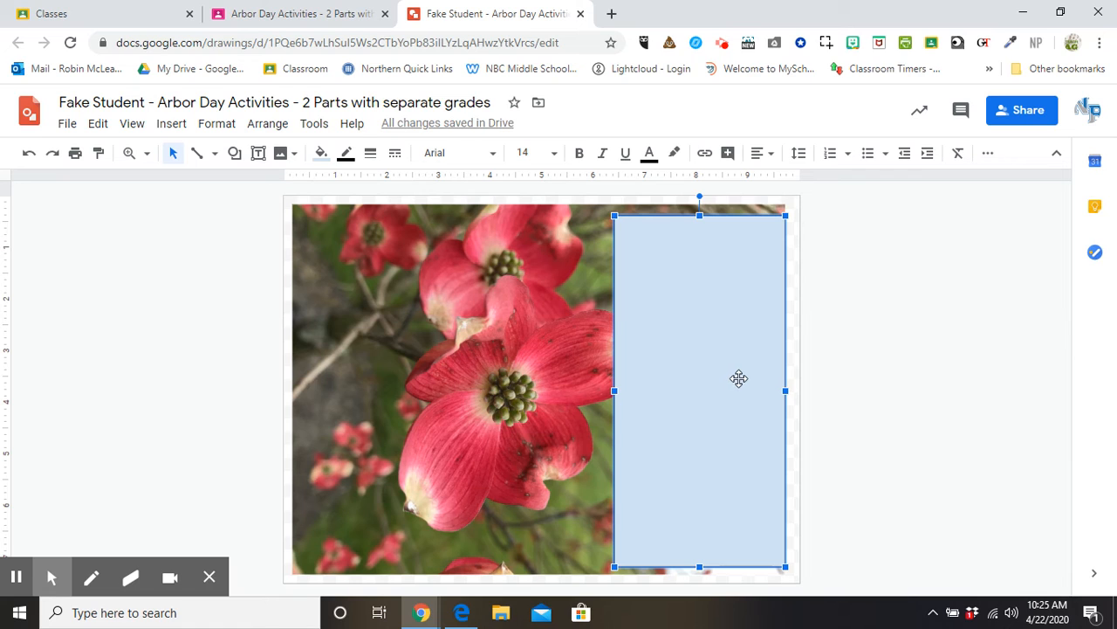
click(322, 158)
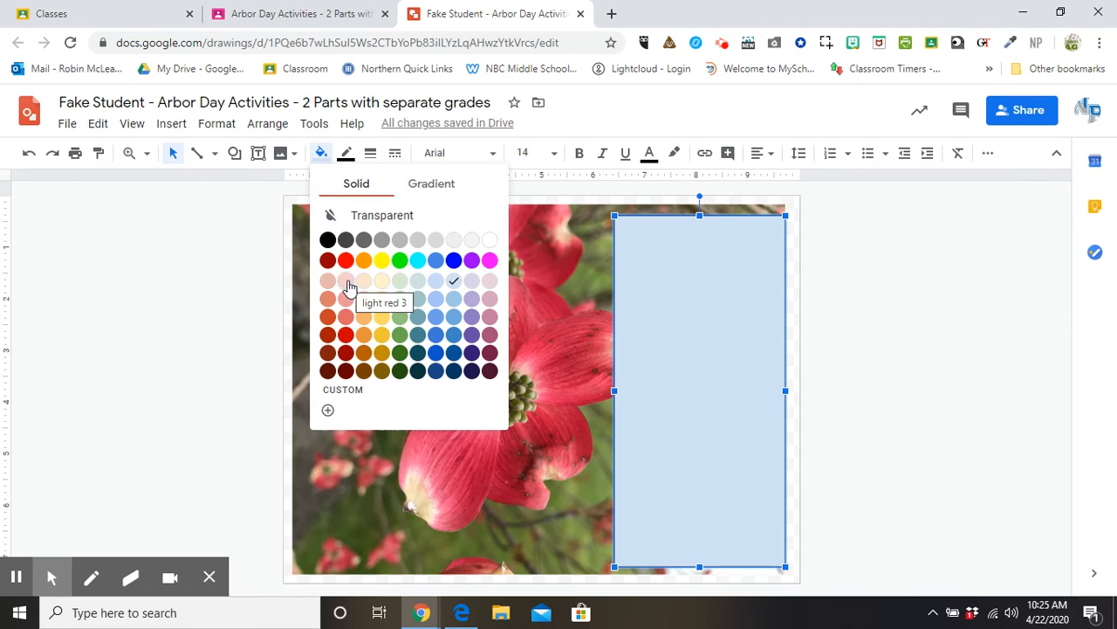
click(346, 316)
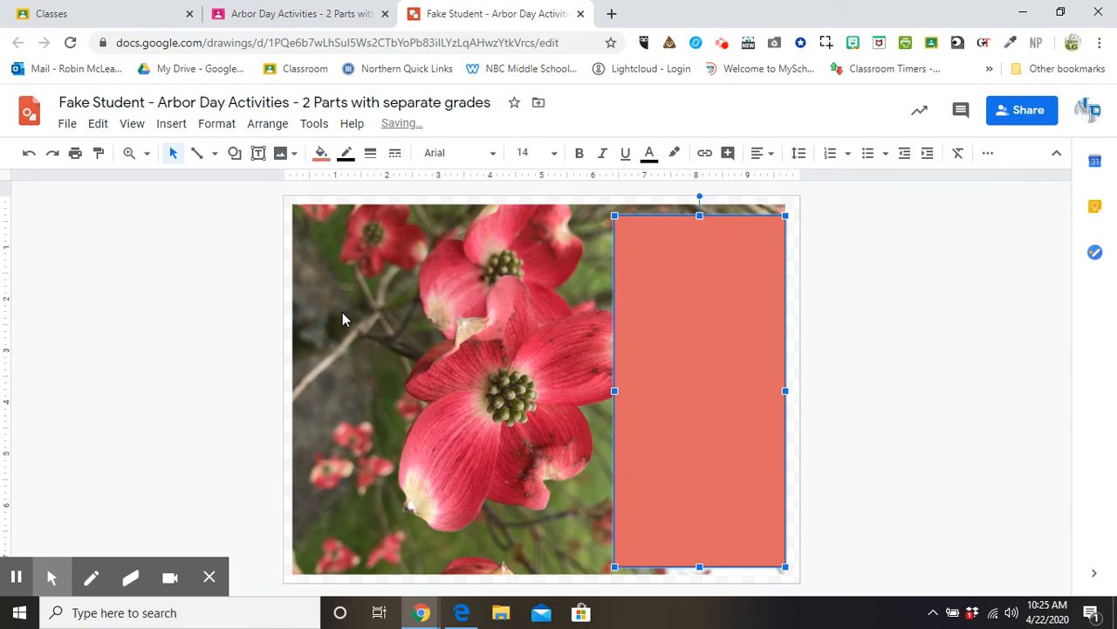
Move the red rectangle back one layer, below the fact text but above the photo.
right_click(682, 289)
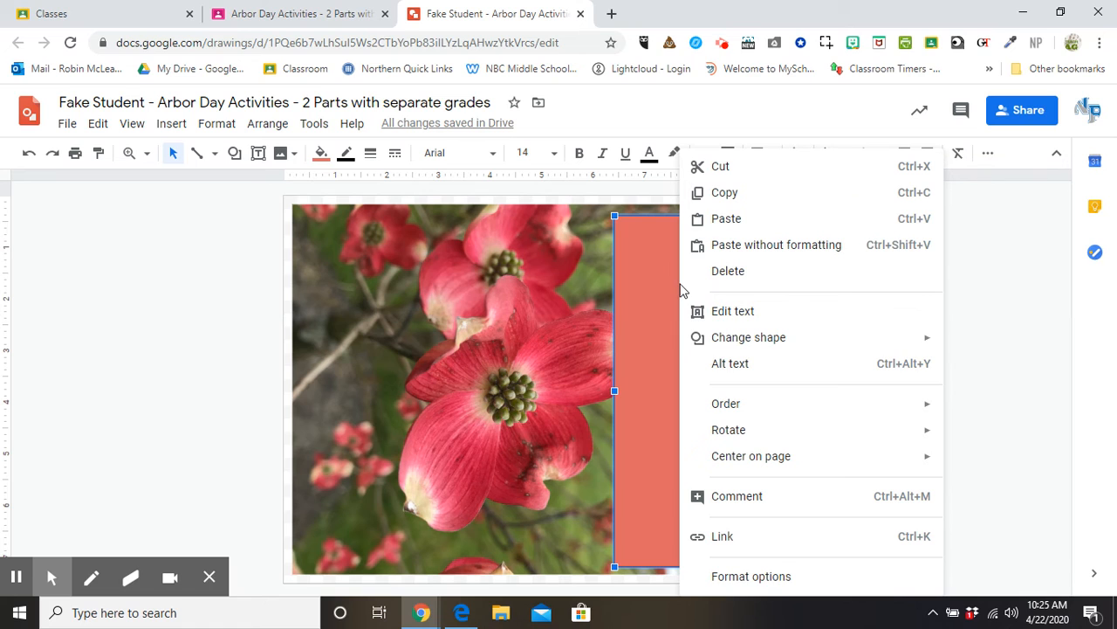
mouse_move(738, 408)
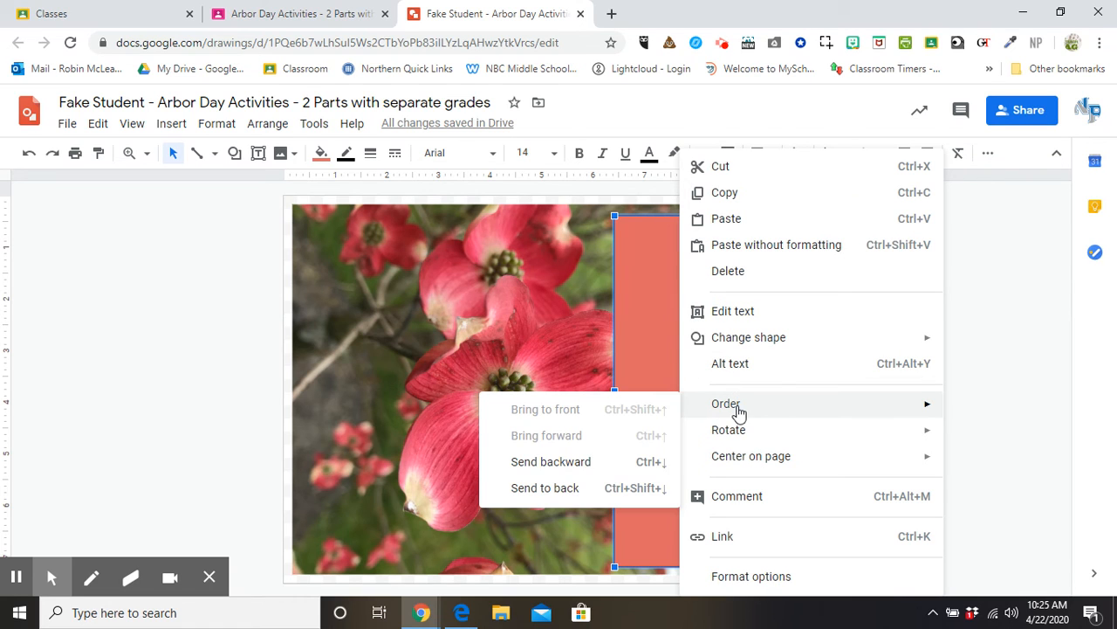
click(557, 486)
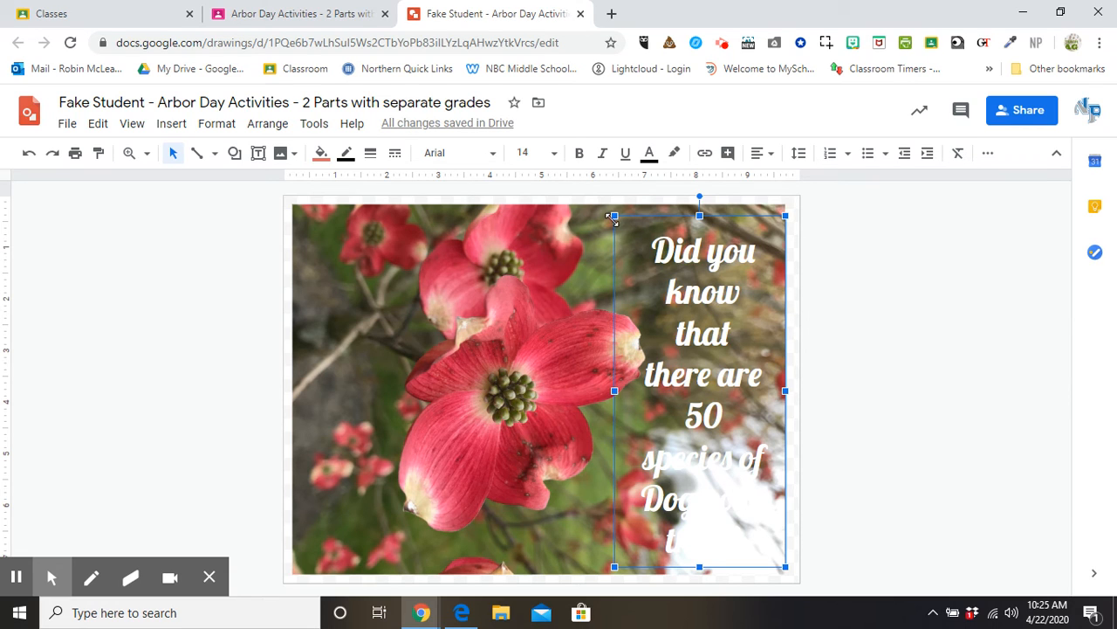
key(ctrl+z)
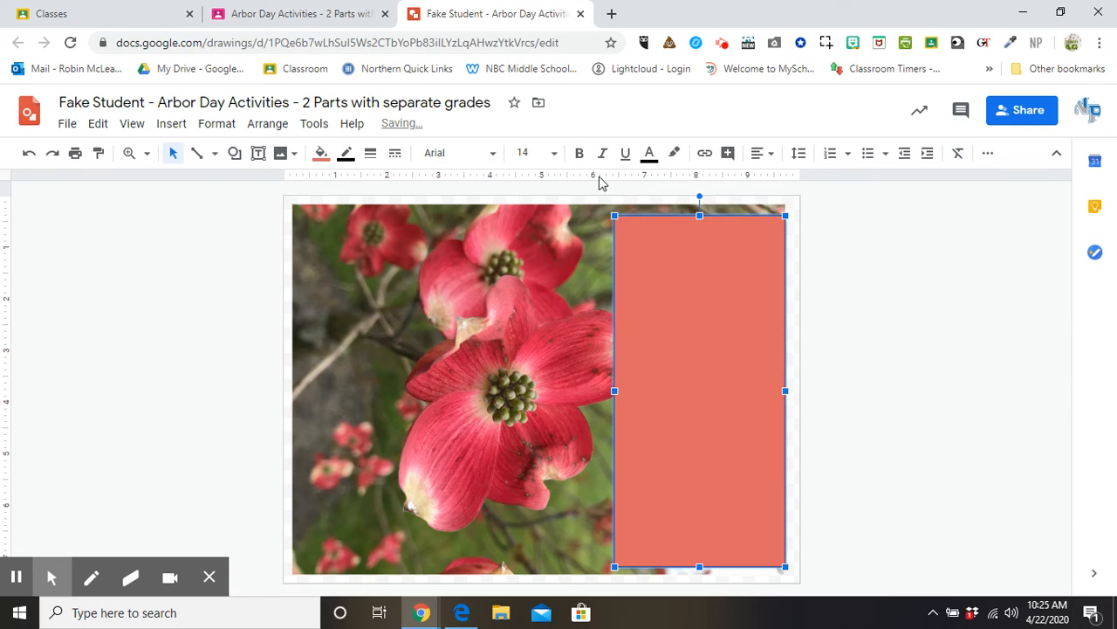
right_click(659, 292)
mouse_move(732, 421)
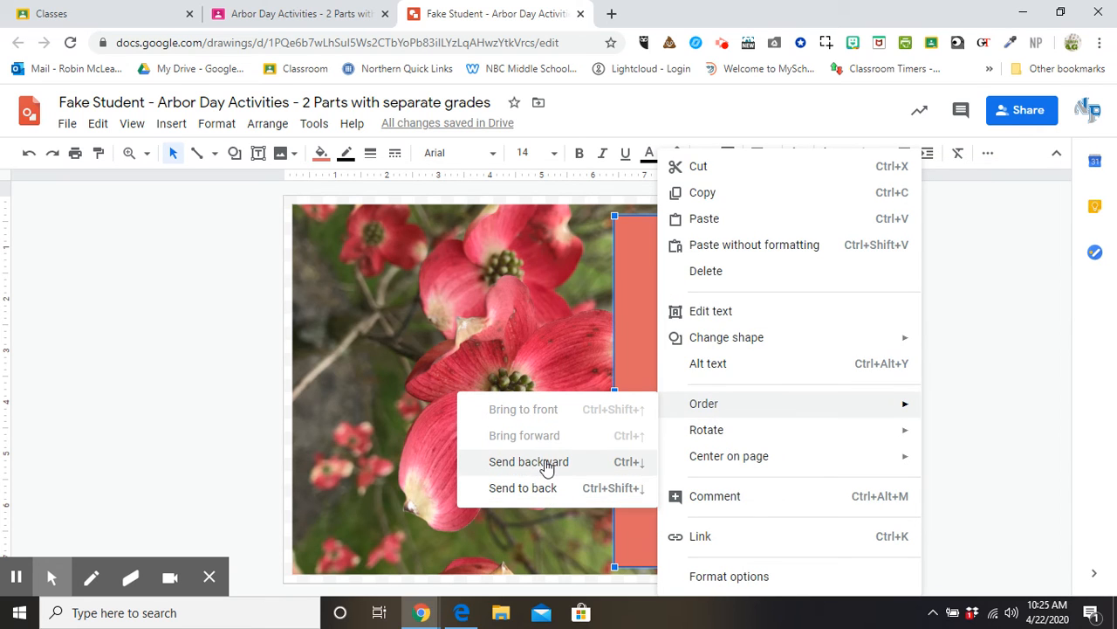
click(528, 462)
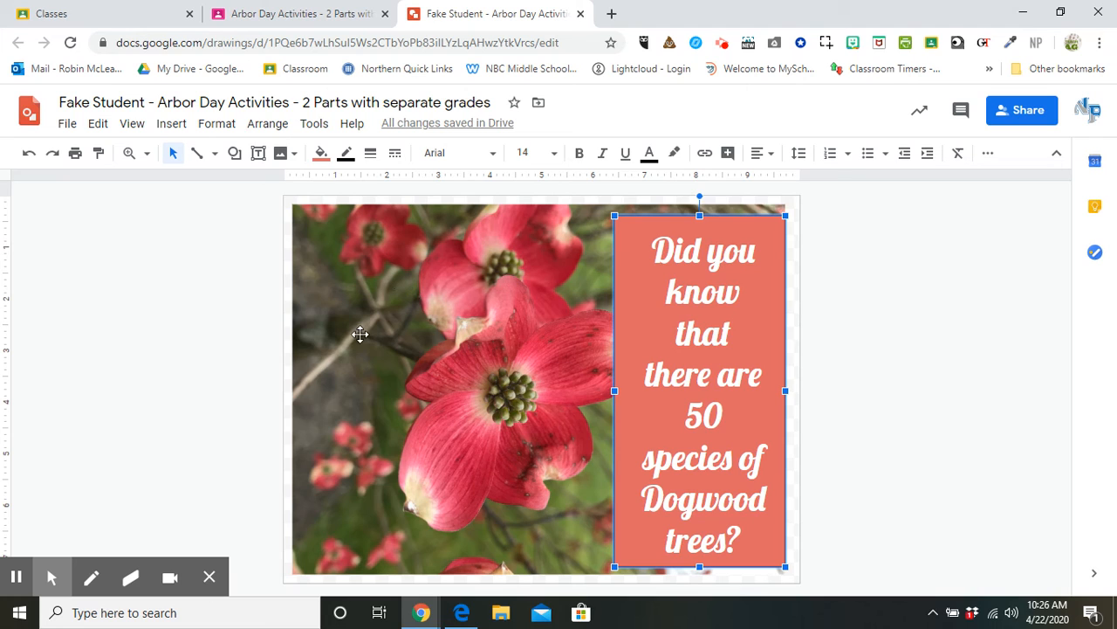
Add the #ArborDayatHome tag at the bottom left and close the drawing tab.
click(16, 578)
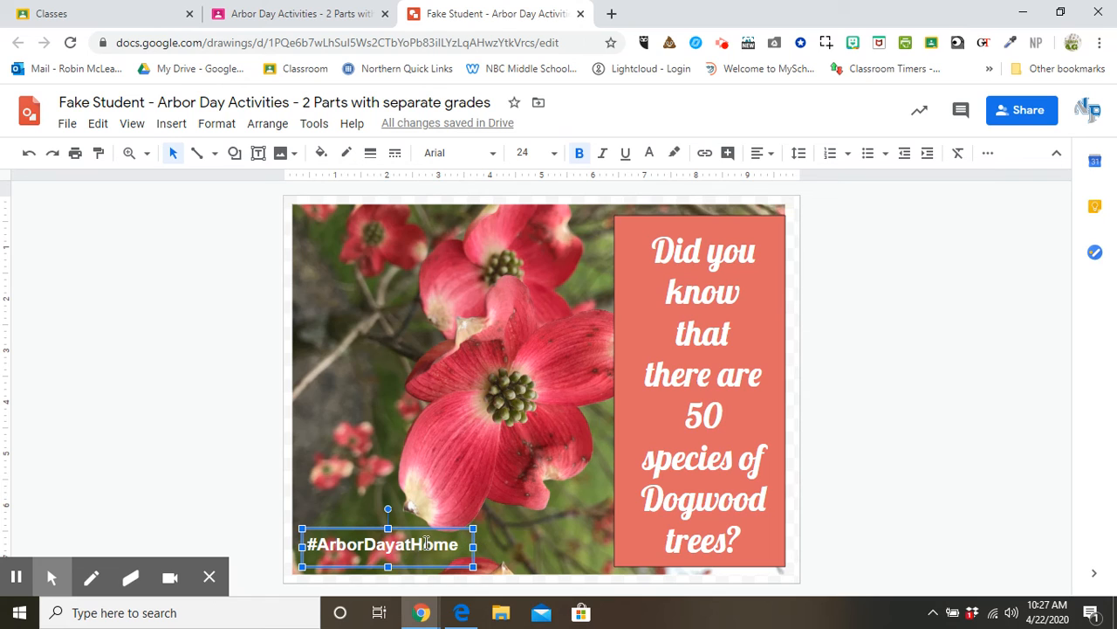
click(498, 556)
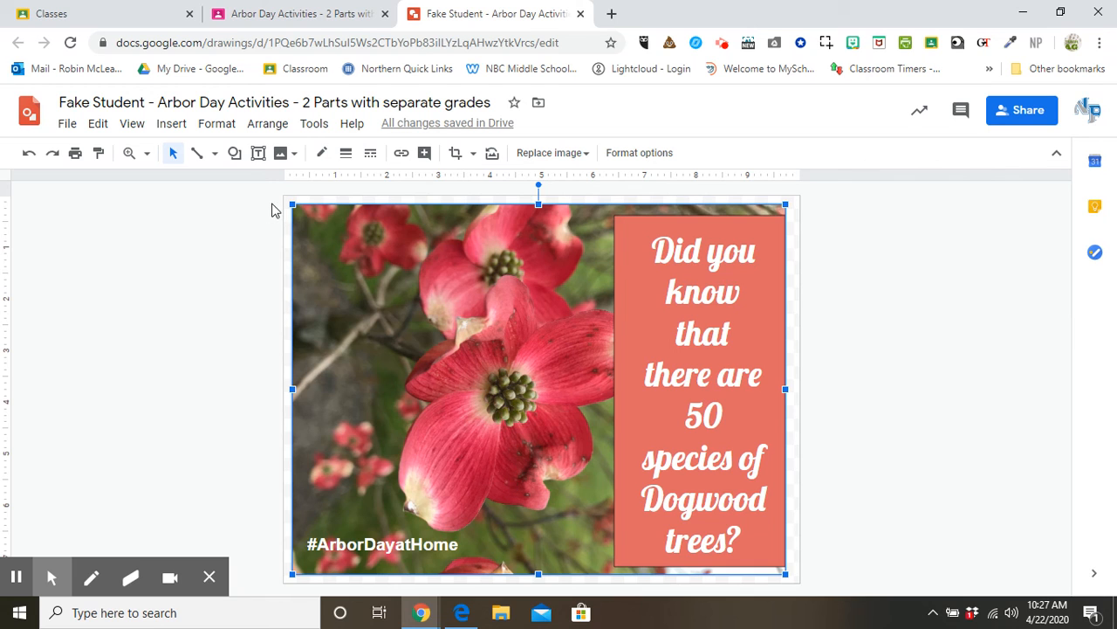
click(581, 14)
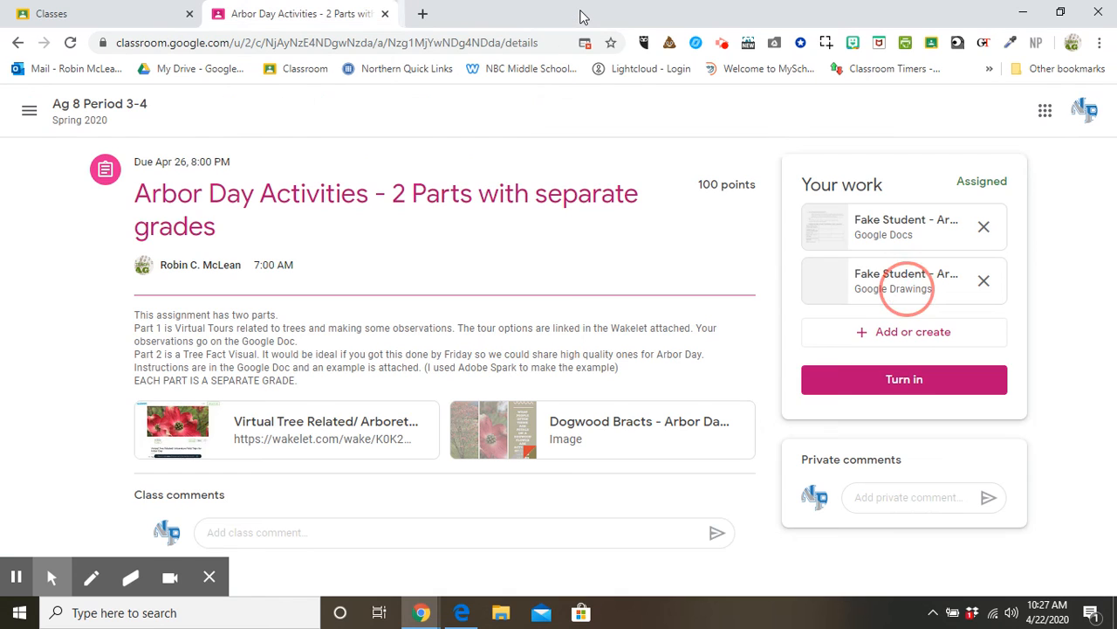
Open the attached Google Drawings file under Your work.
click(911, 278)
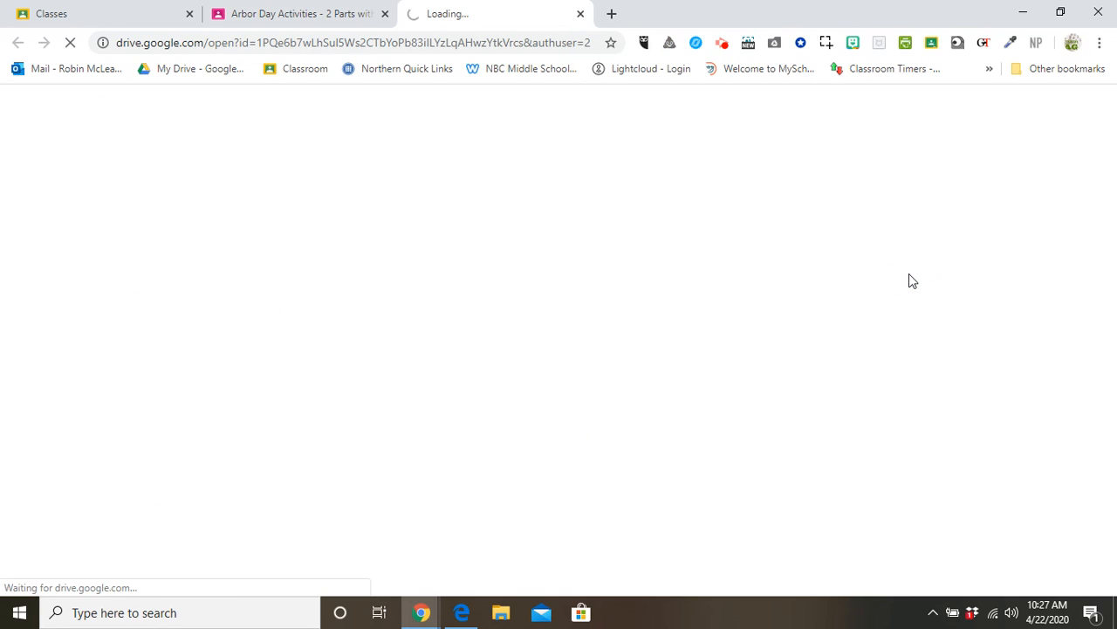